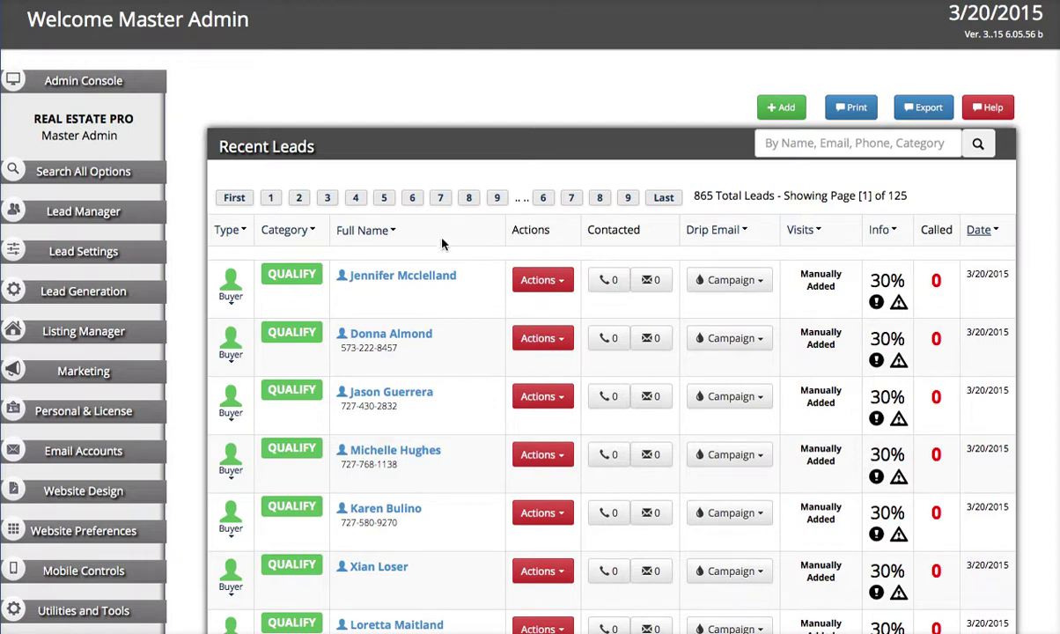
Enroll the first lead in the Seller Qualify drip campaign, then choose SET PROPERTY ALERT for them
click(716, 280)
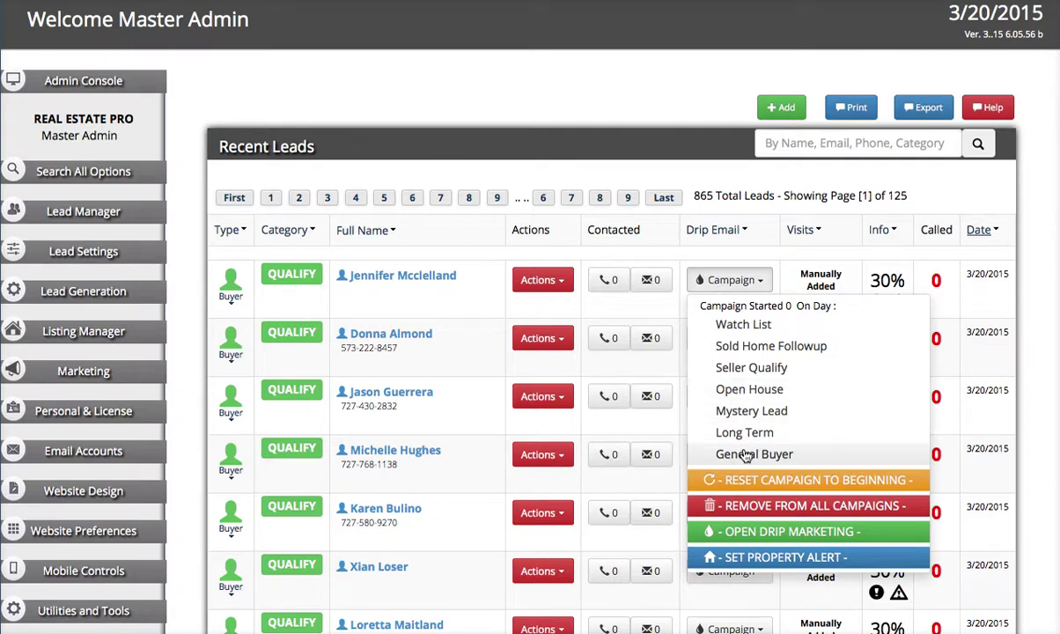
click(752, 367)
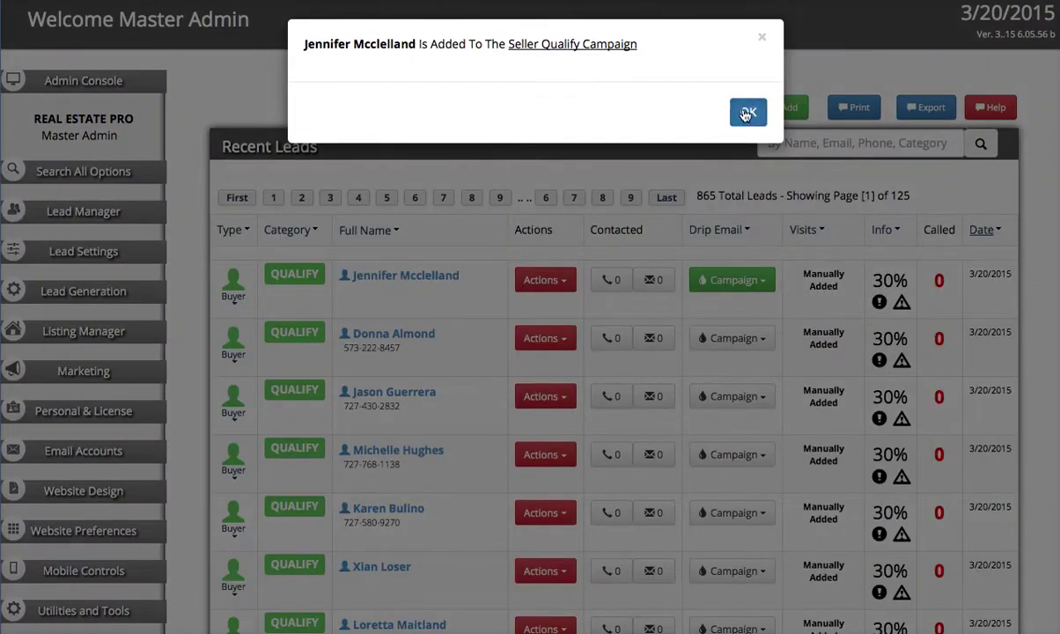
click(746, 110)
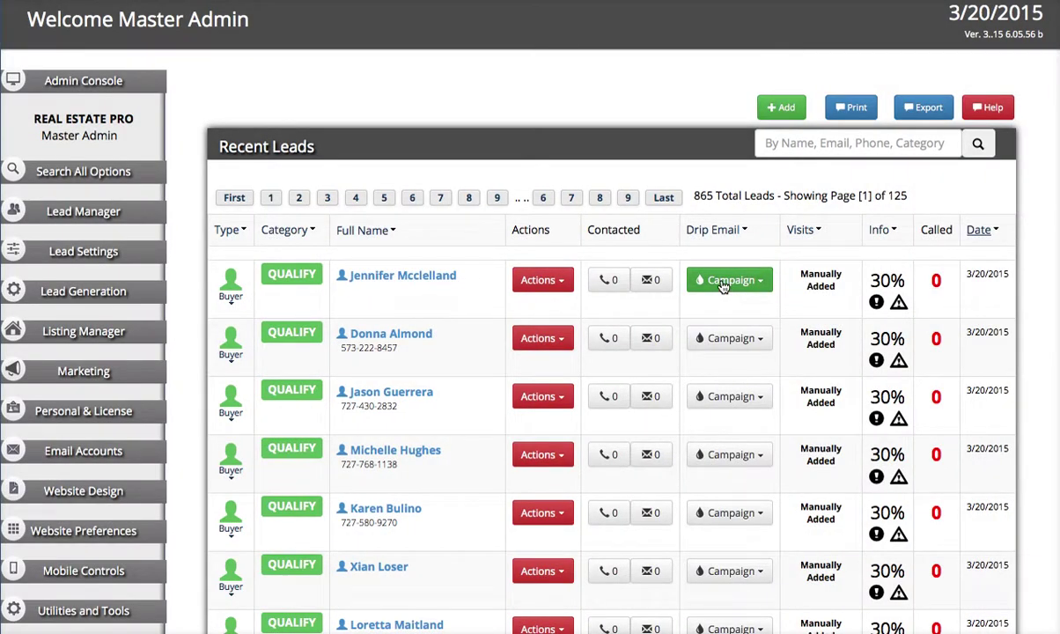
click(722, 281)
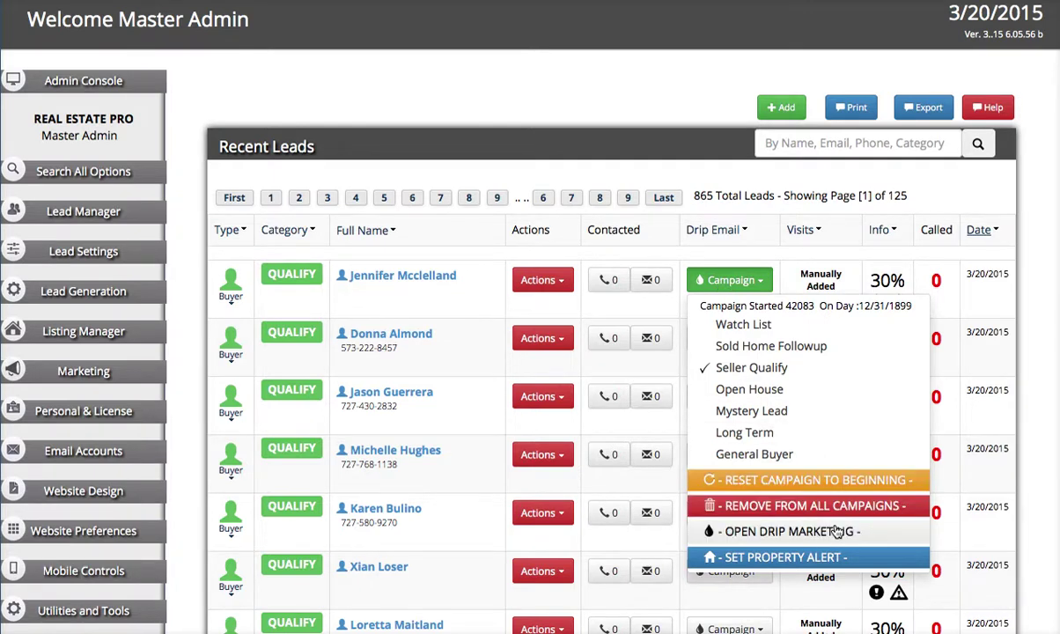
click(758, 560)
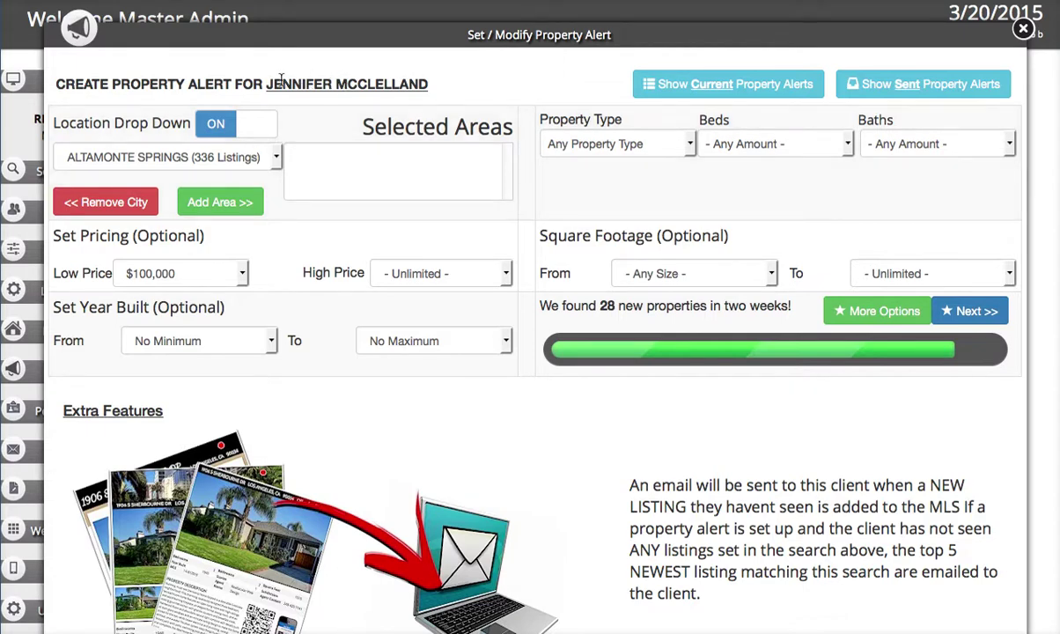
Add BROOKSVILLE and CELEBRATION from the Location list to the alert's selected areas
drag(264, 81, 429, 82)
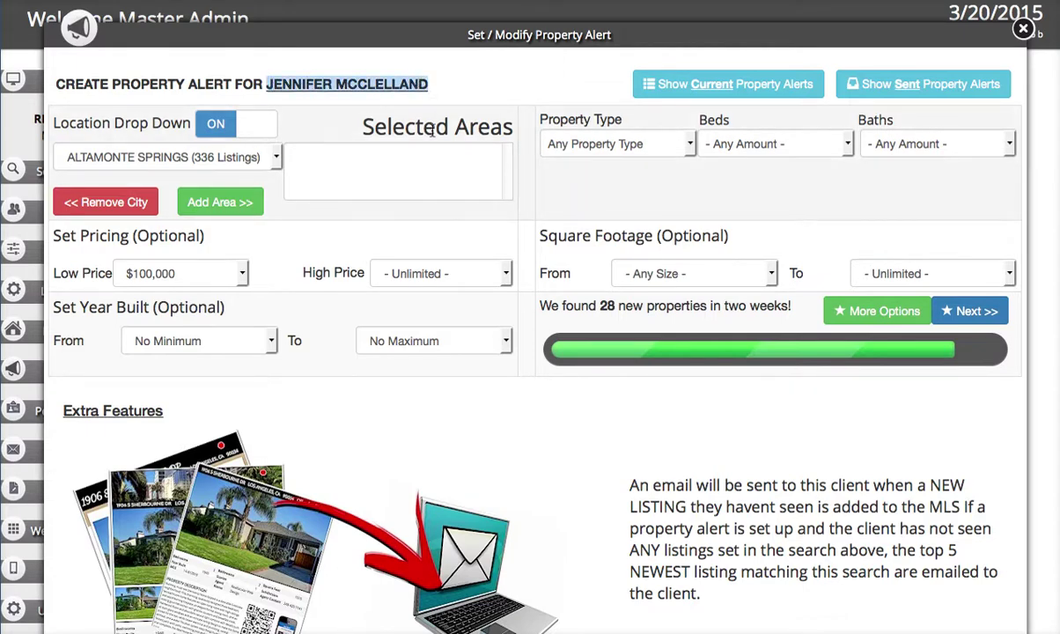
click(143, 167)
scroll(163, 290, down, 5)
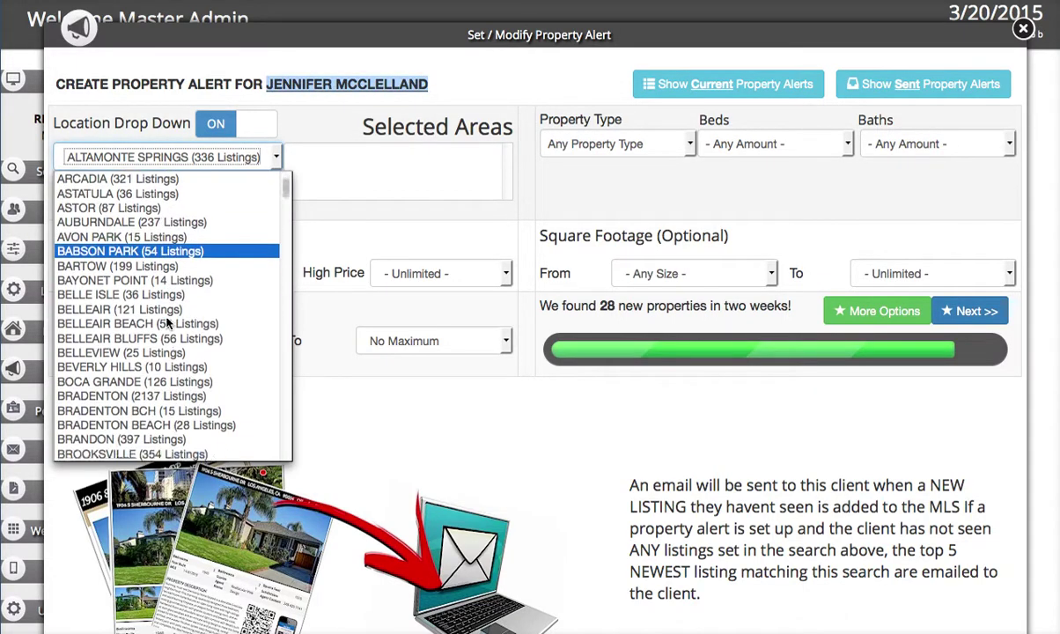
scroll(167, 324, down, 1)
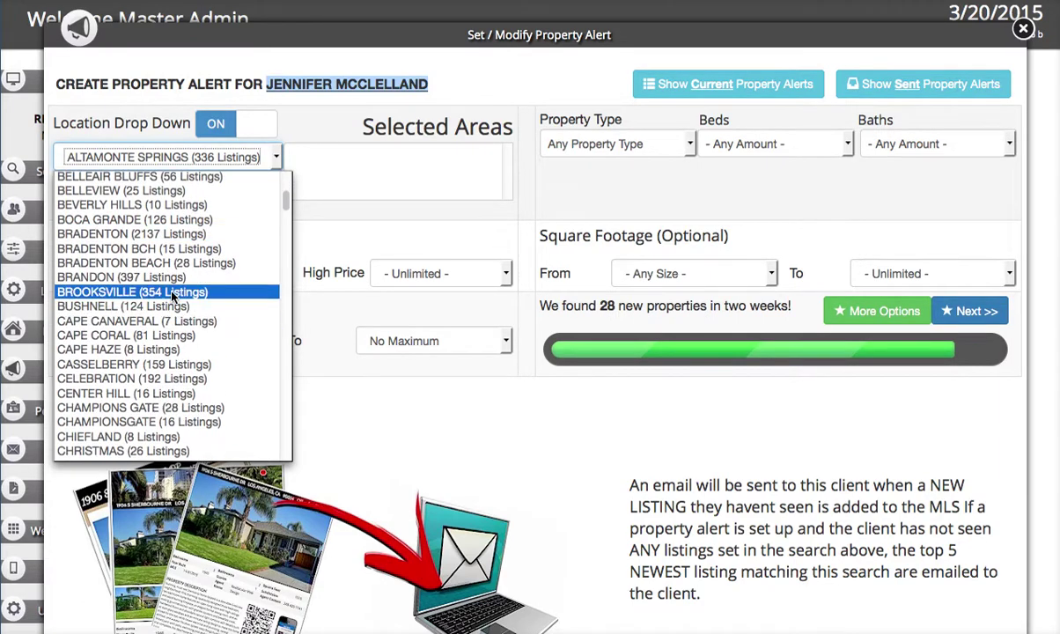
click(162, 294)
click(225, 203)
click(163, 157)
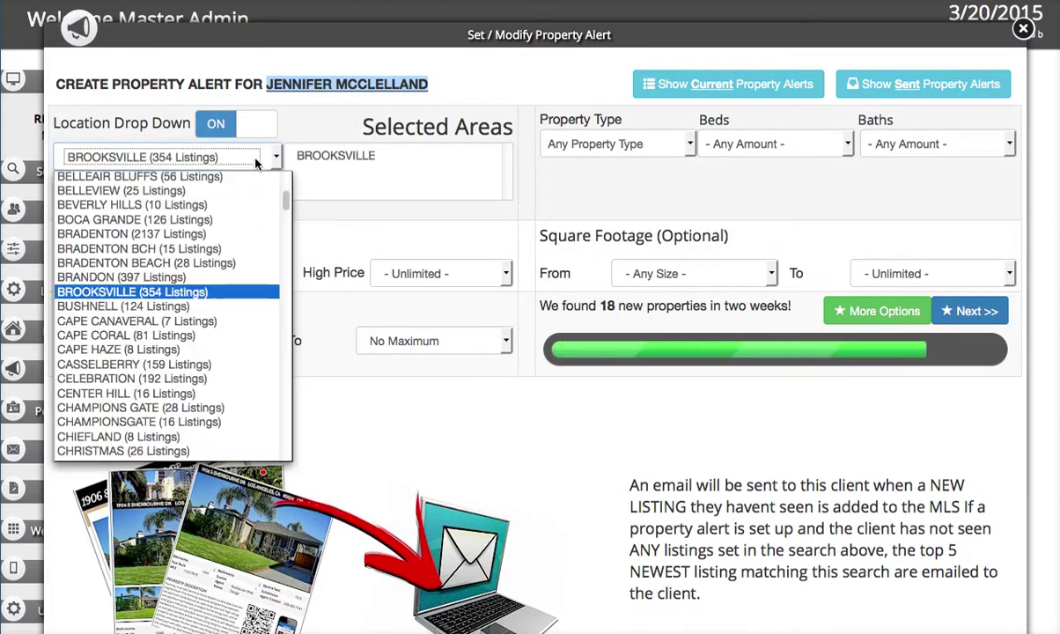
click(167, 381)
click(234, 203)
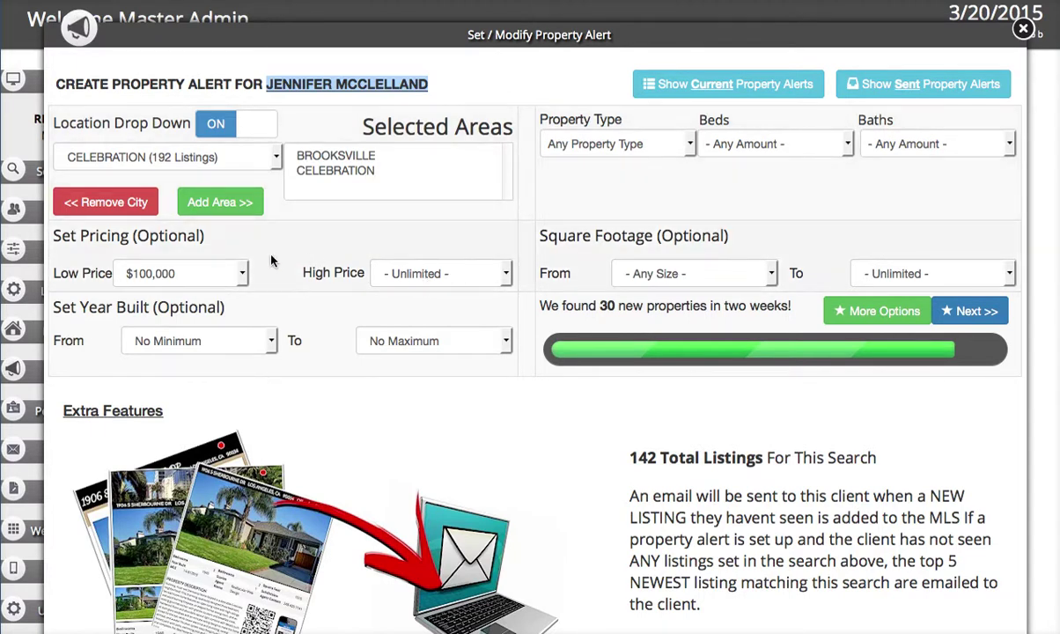
click(164, 277)
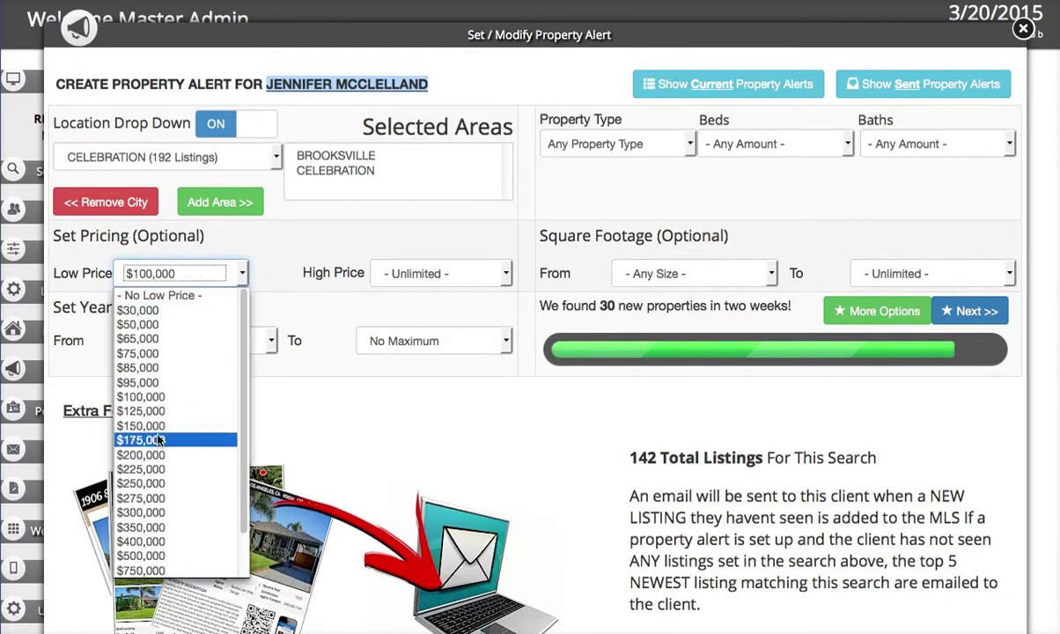
Set Low Price $150,000, High Price $300,000 and Beds '2 or more', leaving type and baths at any
click(173, 425)
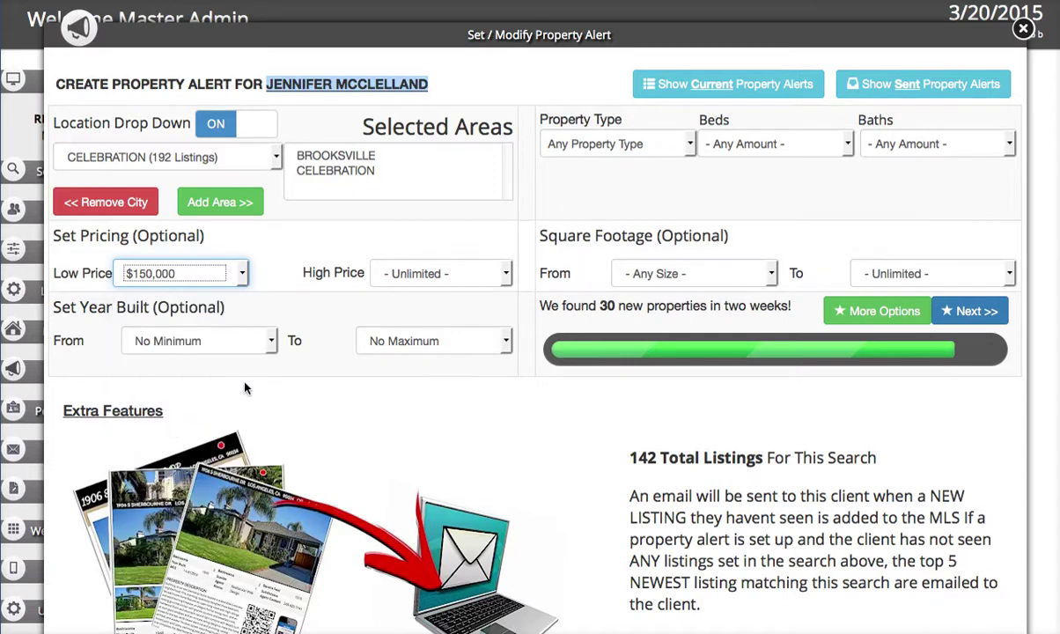
click(401, 278)
click(403, 498)
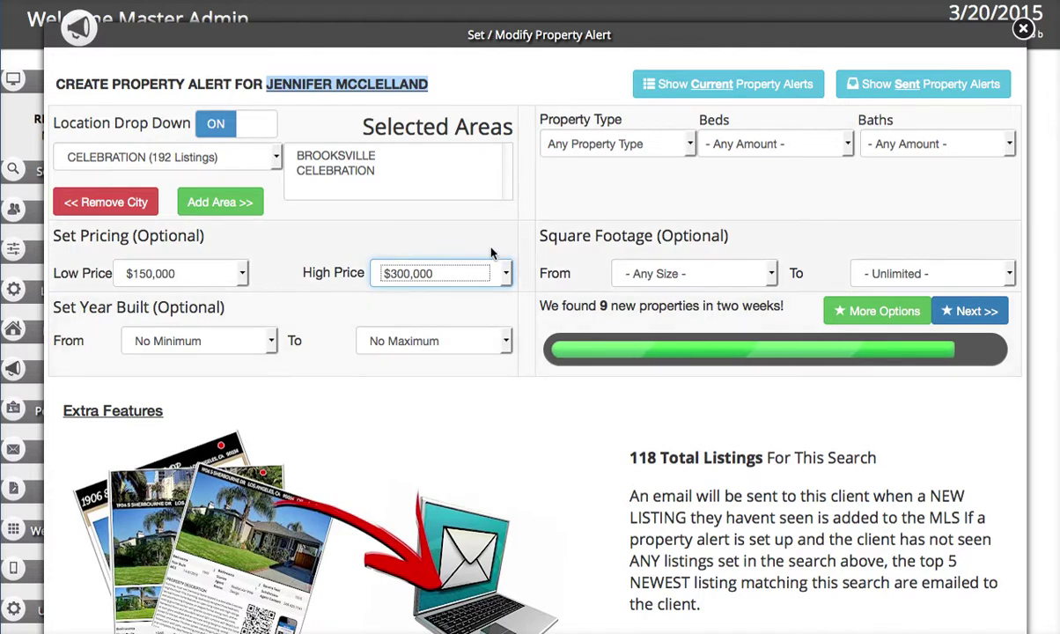
click(628, 146)
click(714, 134)
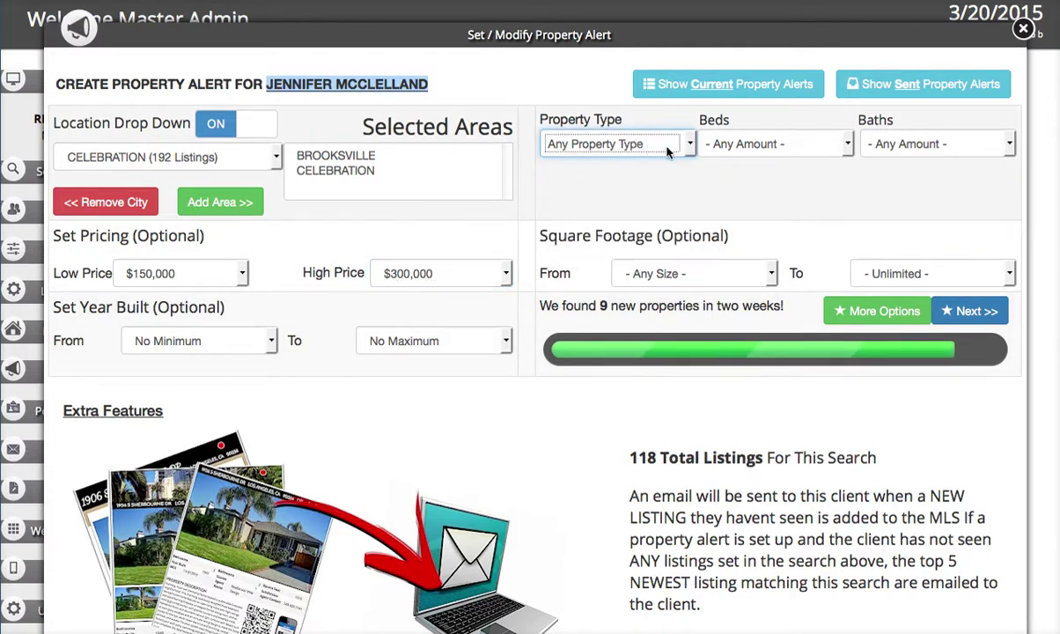
click(727, 143)
click(745, 196)
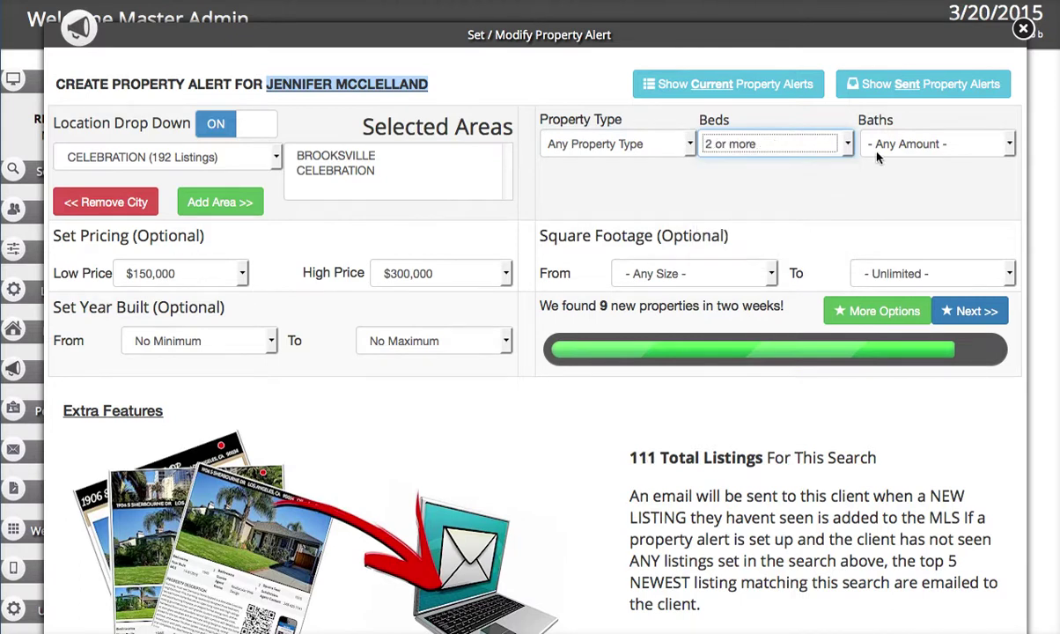
click(902, 145)
click(903, 144)
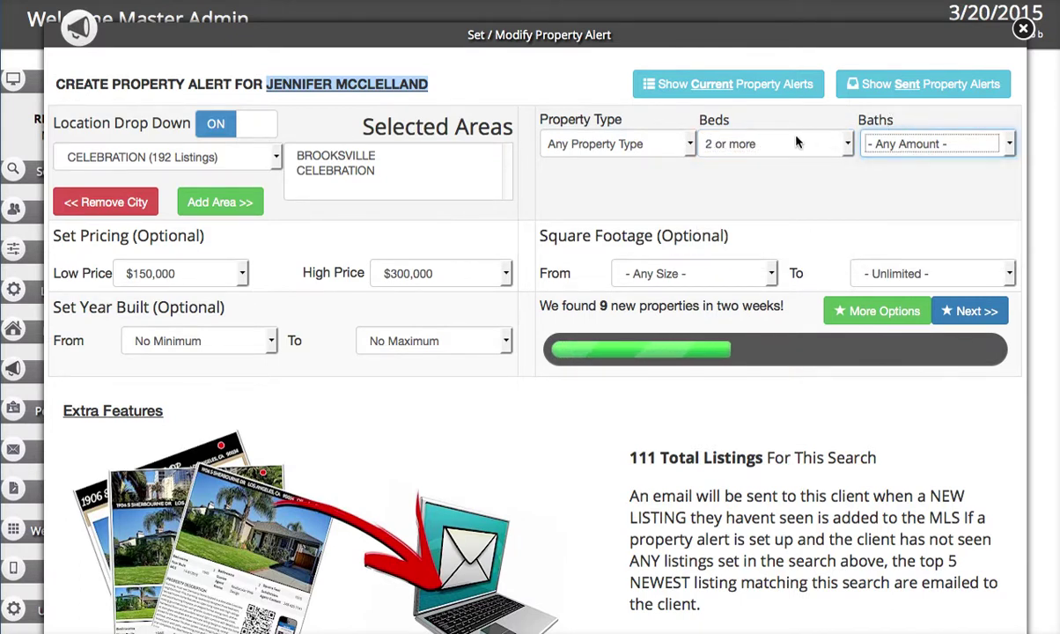
click(361, 155)
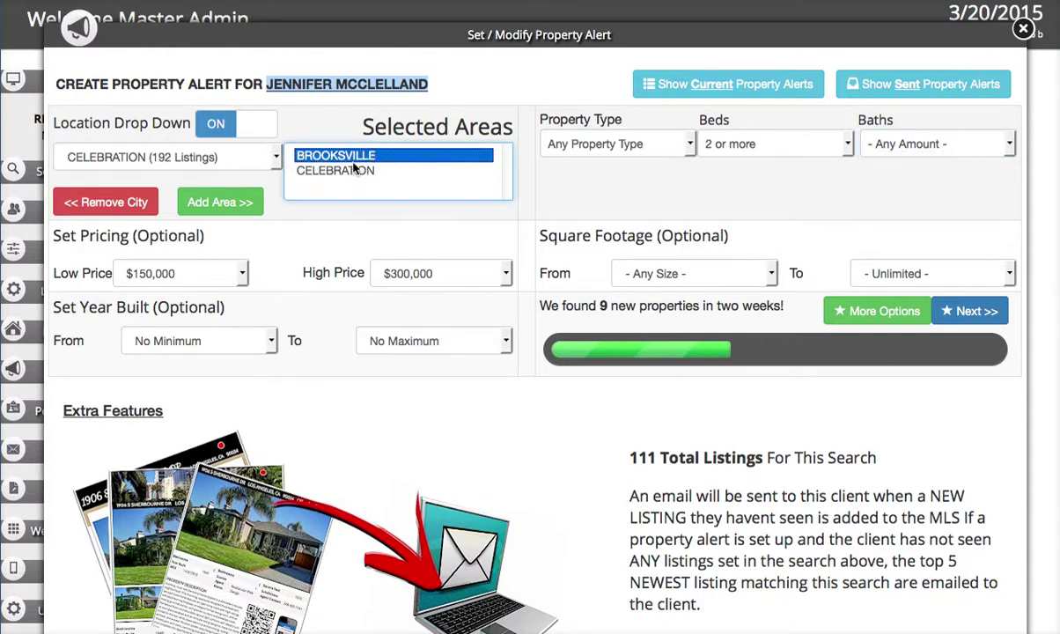
Remove BROOKSVILLE and CELEBRATION from the alert's selected areas
click(337, 170)
click(337, 155)
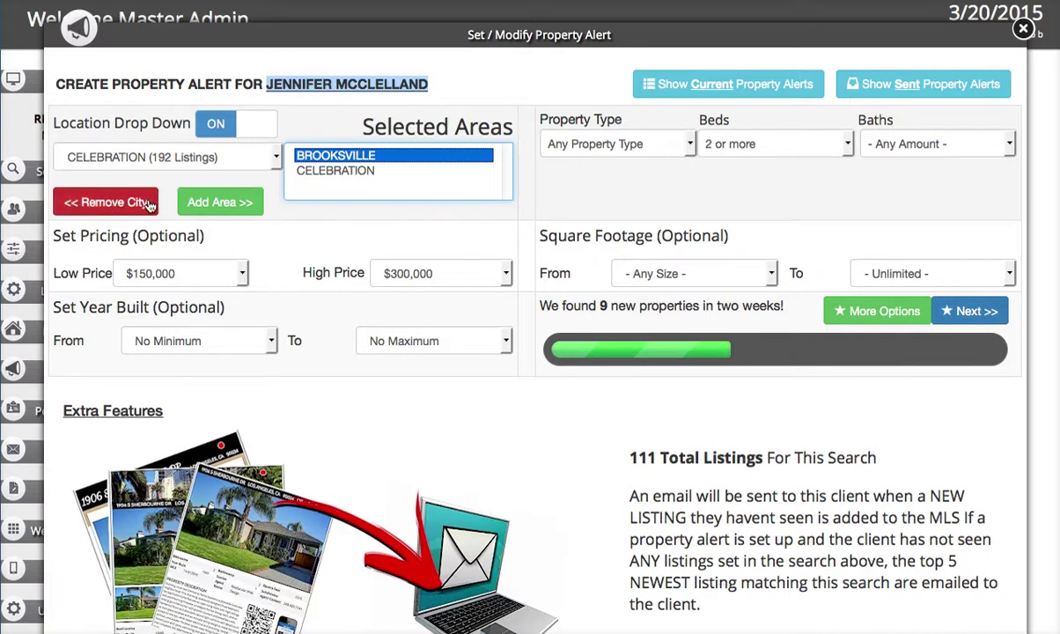
click(105, 201)
click(372, 155)
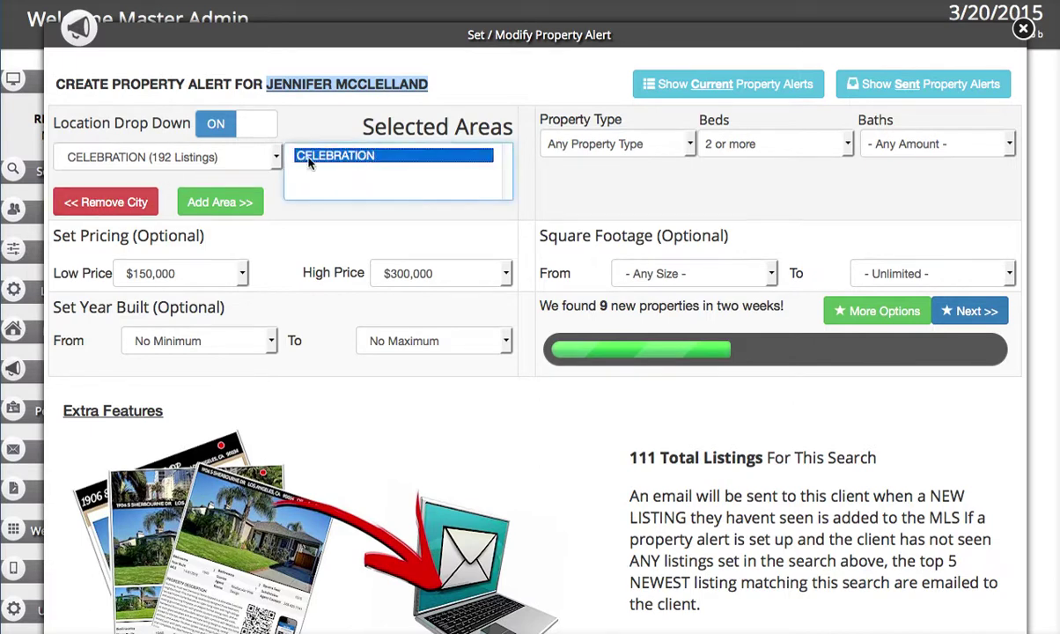
click(139, 201)
click(163, 159)
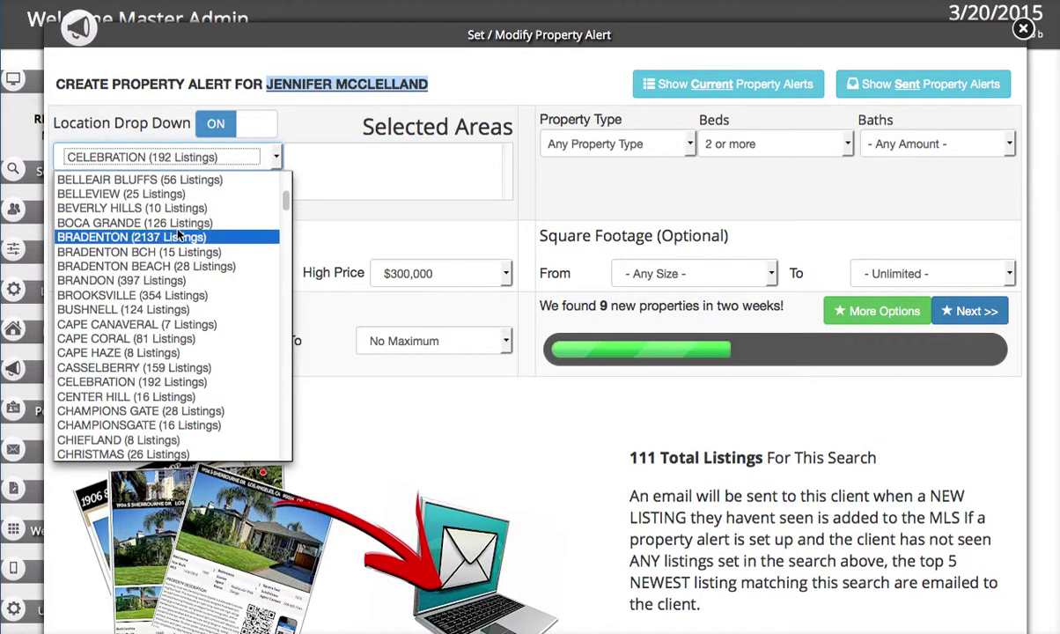
scroll(167, 237, up, 5)
scroll(168, 220, down, 10)
scroll(176, 238, up, 10)
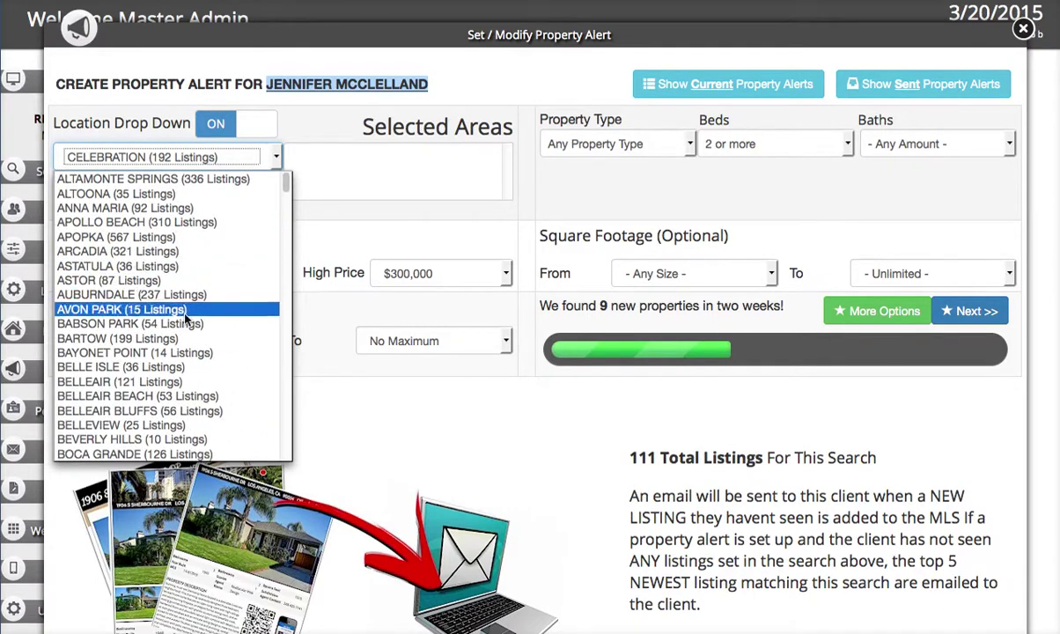
click(346, 165)
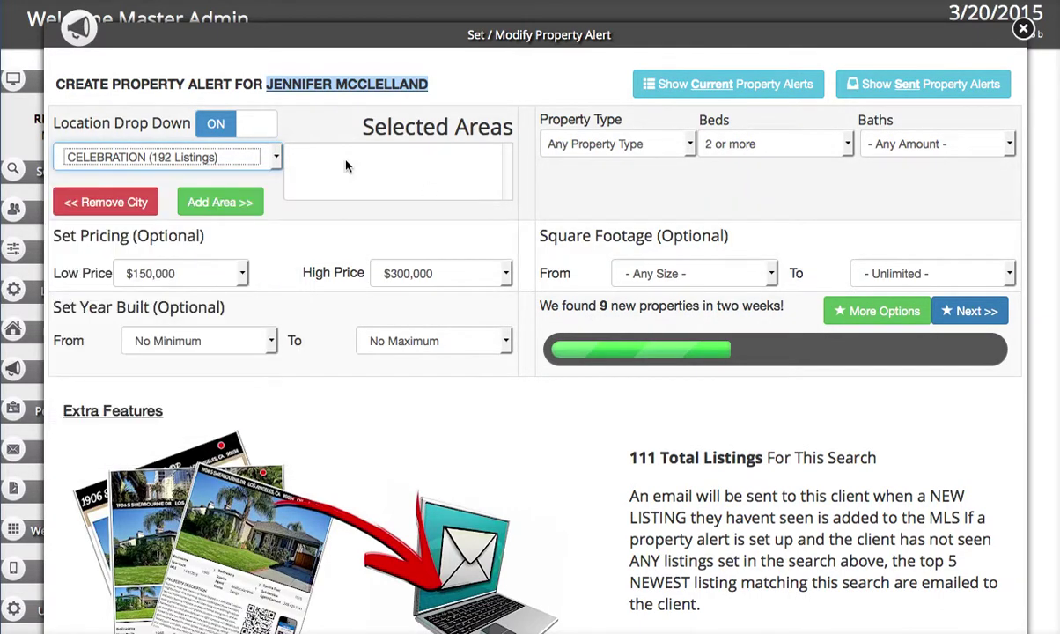
click(202, 148)
click(202, 149)
Switch to writing in a city or zip and add ZIP 33701 as an area
click(92, 121)
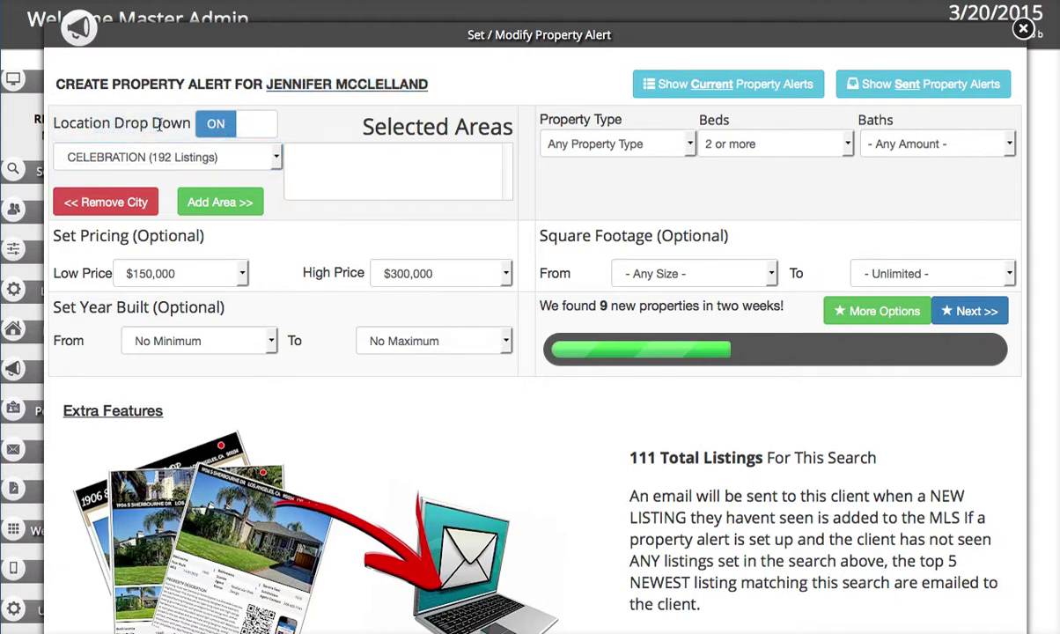
click(220, 123)
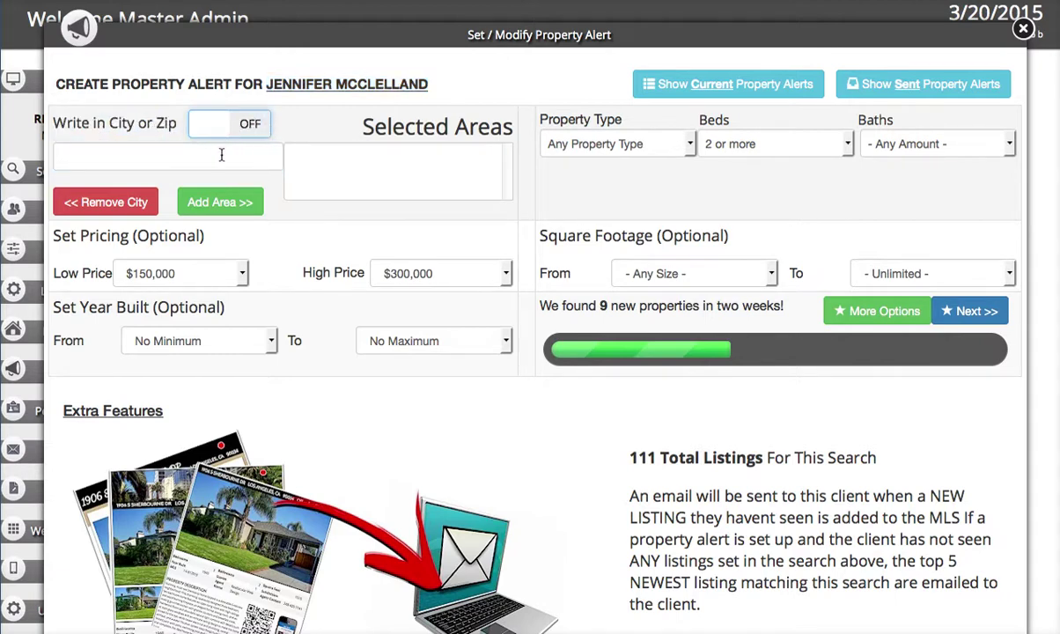
click(218, 152)
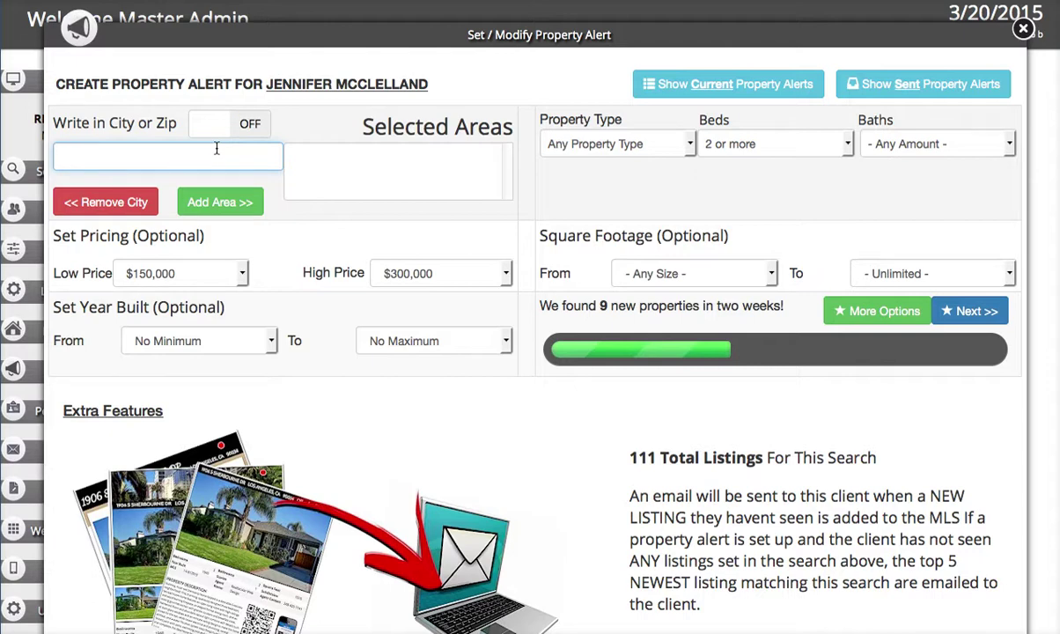
drag(171, 116, 30, 117)
click(93, 138)
text(33701)
click(211, 196)
click(164, 153)
Add ZIP 33704, review the 9 new properties and 111 Total Listings, and go Next
text(337)
click(225, 201)
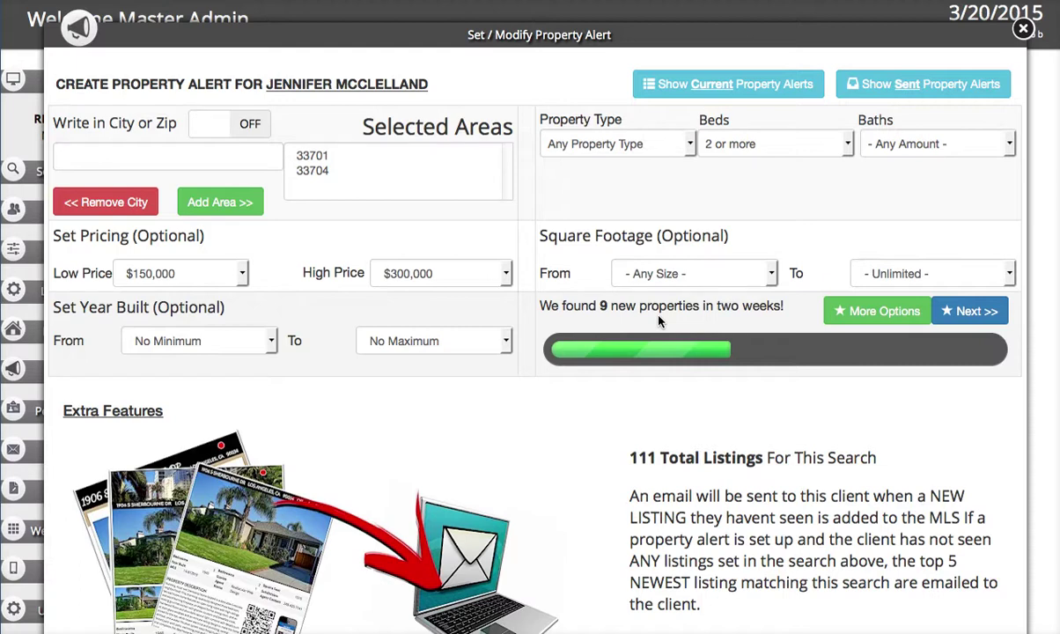
drag(727, 303, 524, 290)
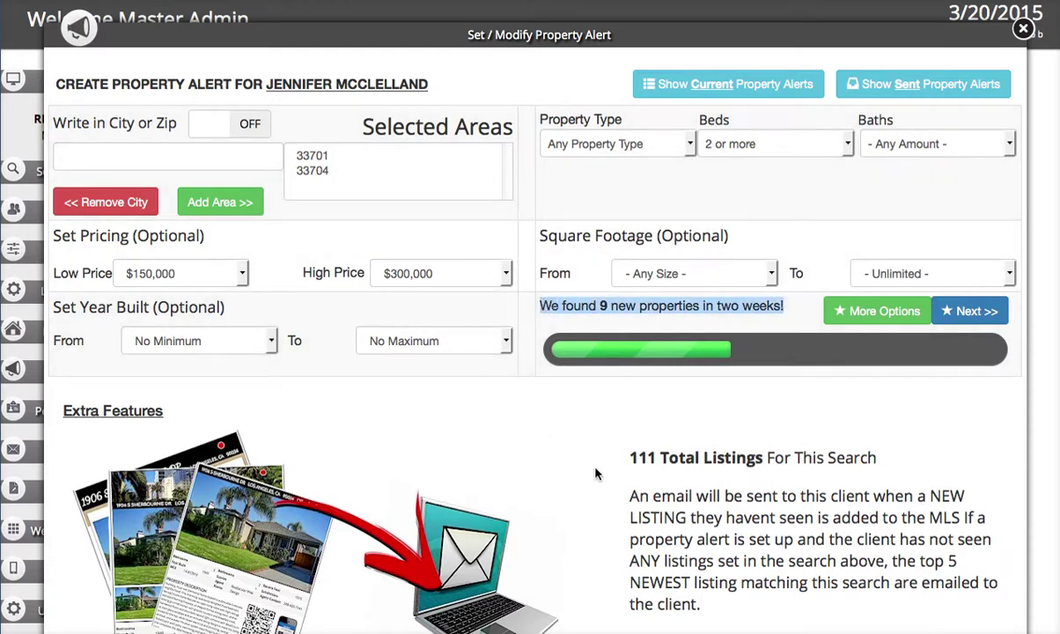
click(592, 433)
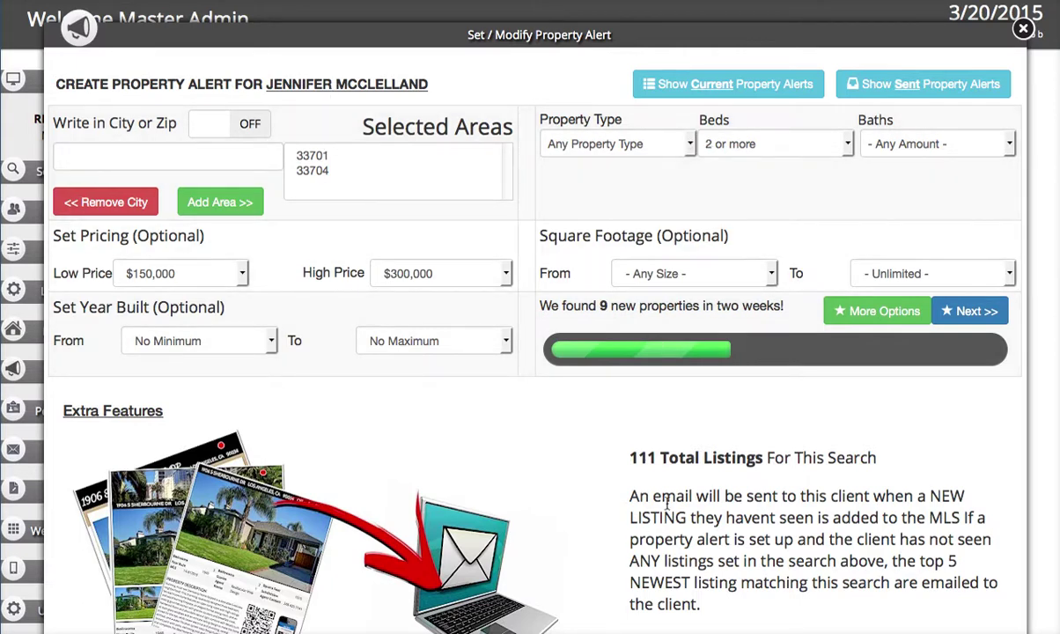
drag(629, 458, 766, 467)
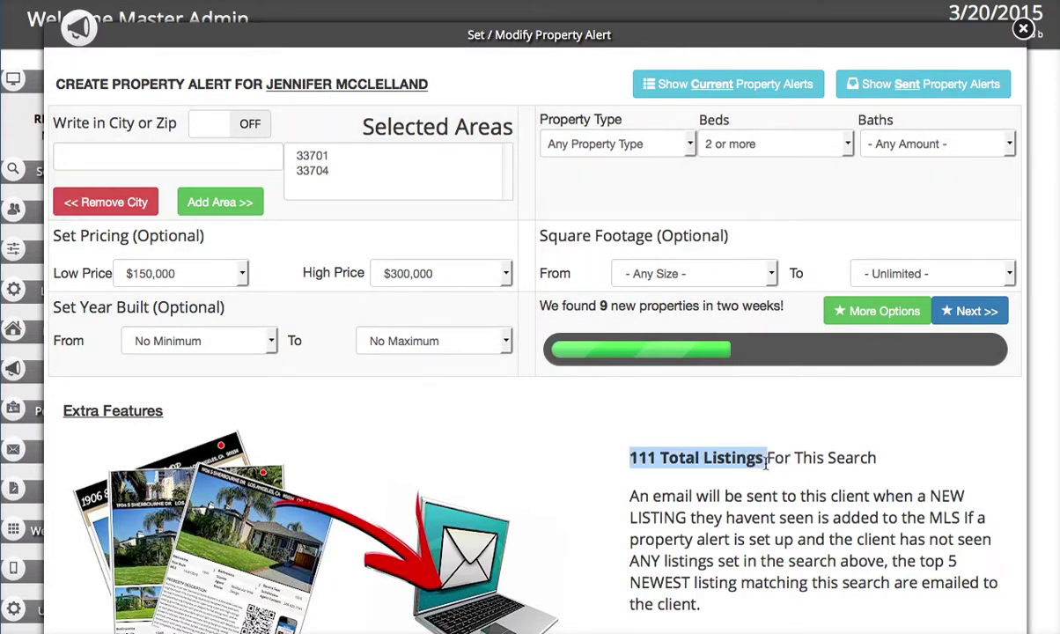
click(714, 433)
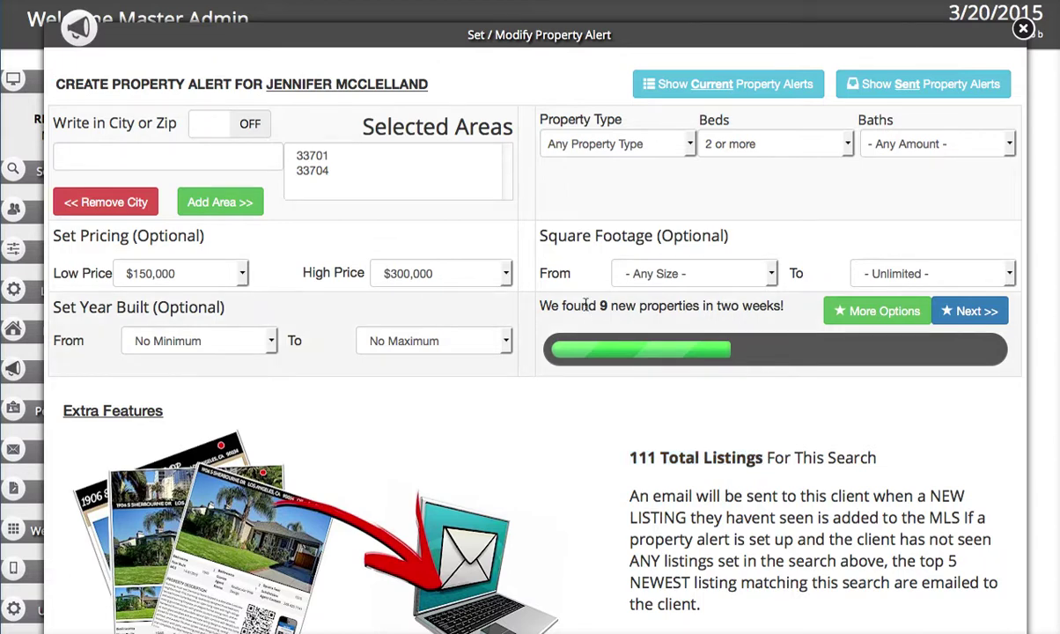
drag(587, 306, 634, 300)
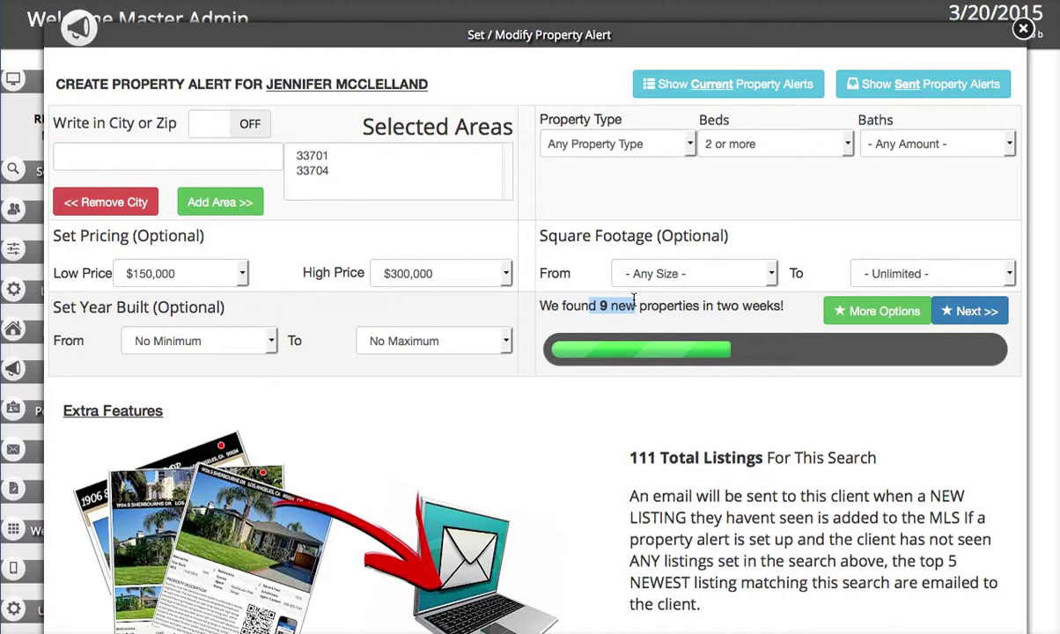
click(574, 309)
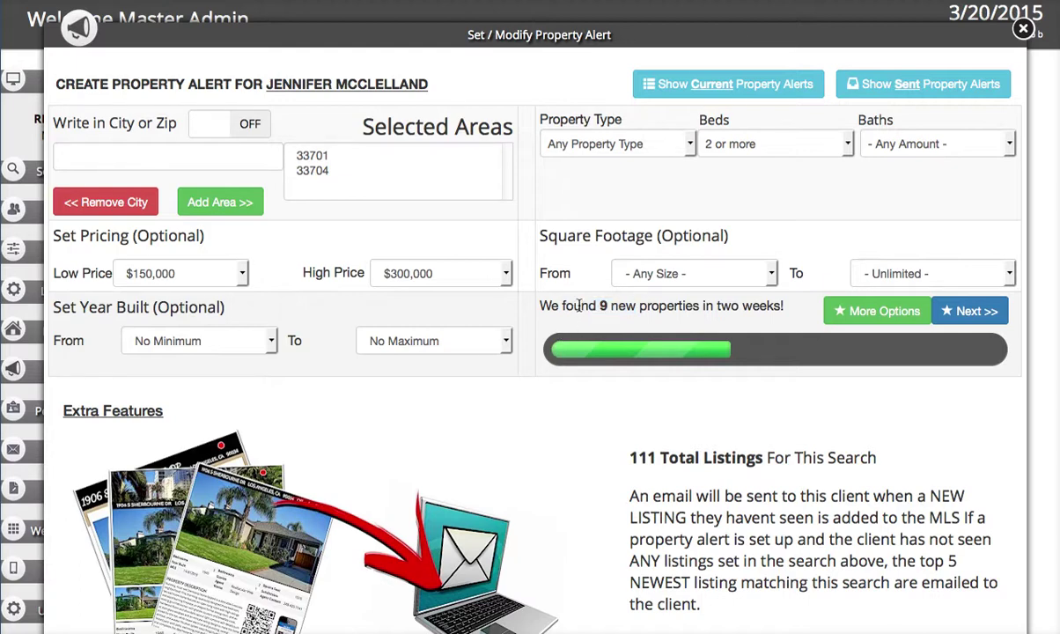
click(960, 310)
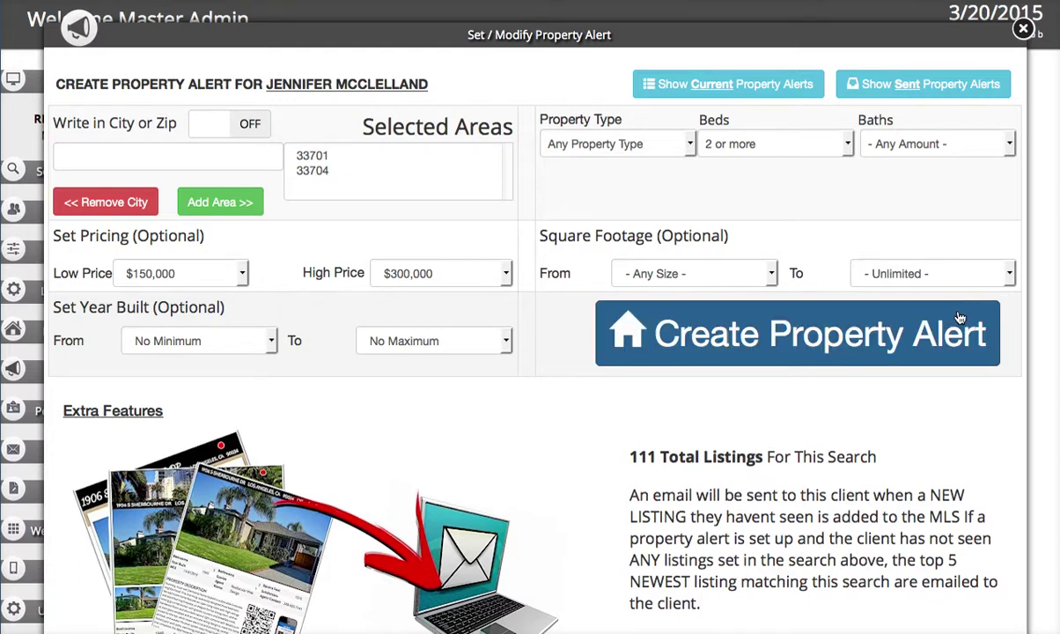
Create the property alert and preview its new listings email
click(837, 340)
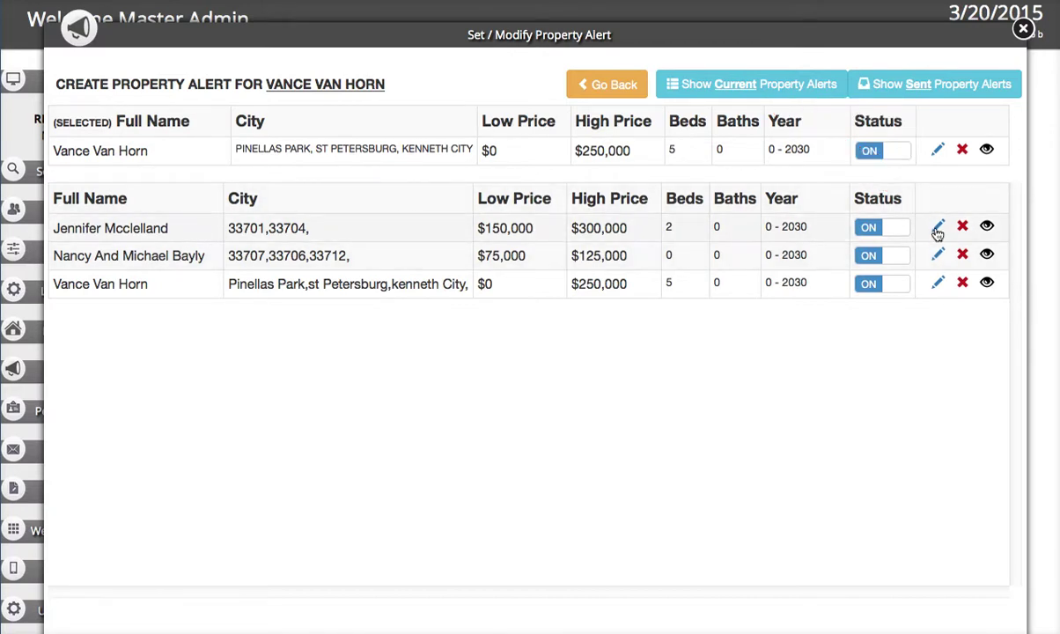
click(986, 227)
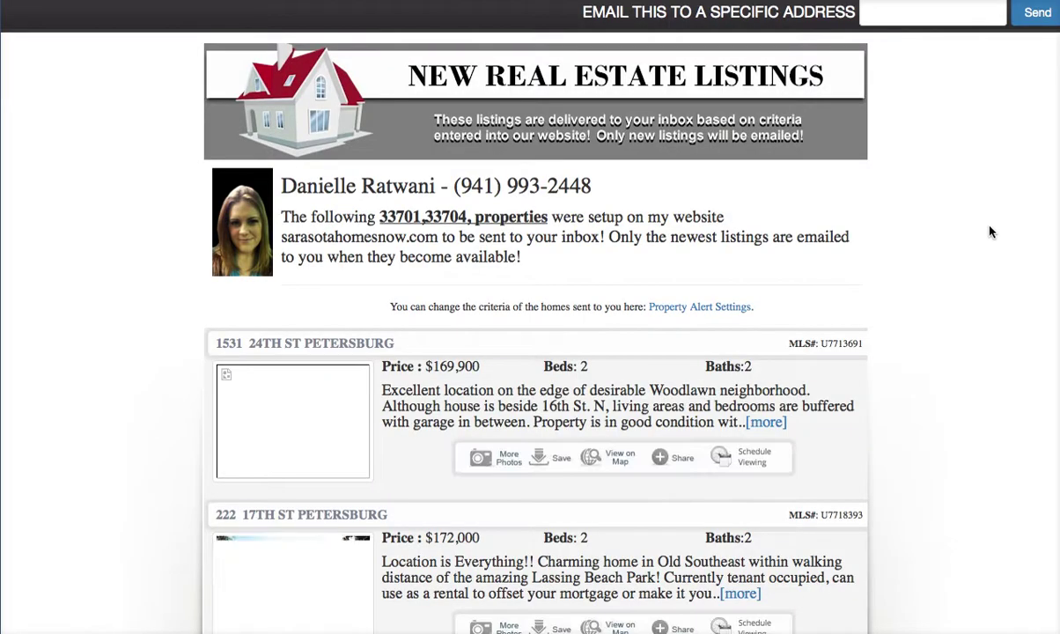
Paste the client's e-mail address into the send-to field, then clear it again
scroll(940, 223, down, 5)
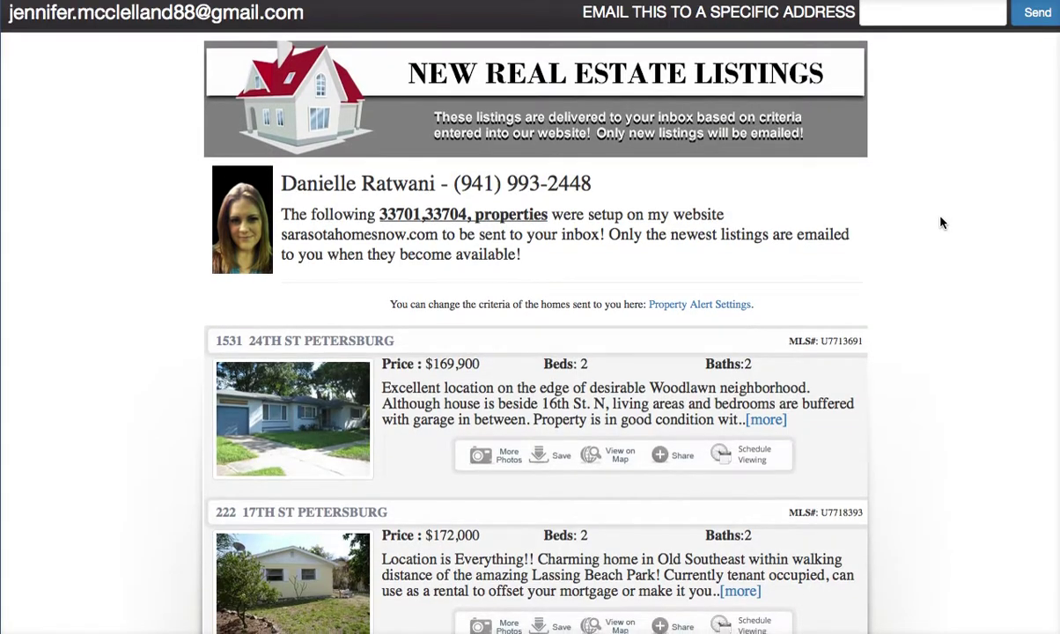
scroll(940, 222, up, 5)
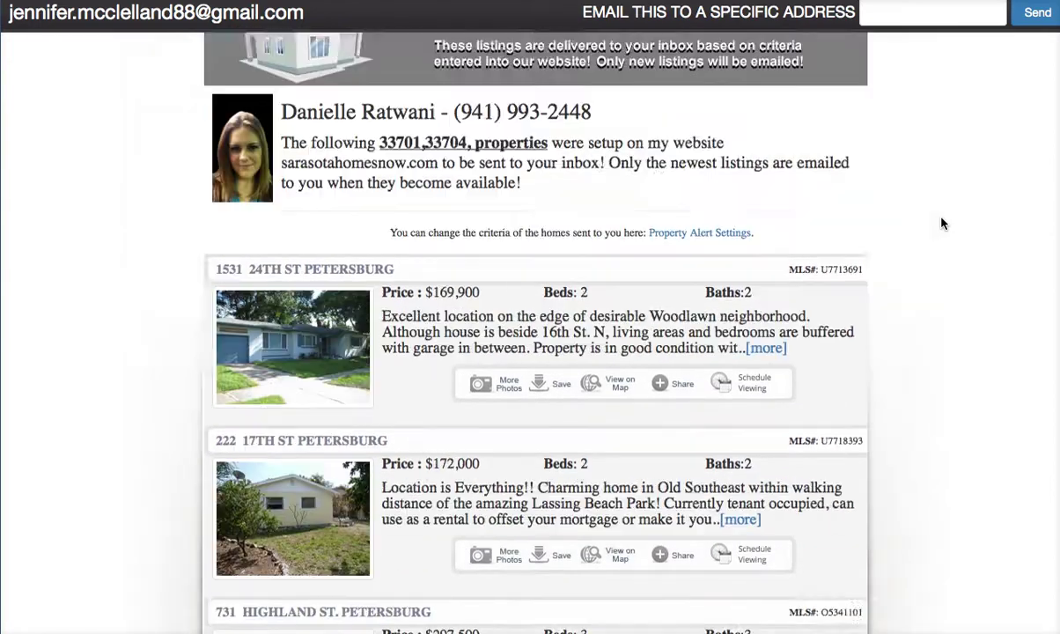
click(906, 12)
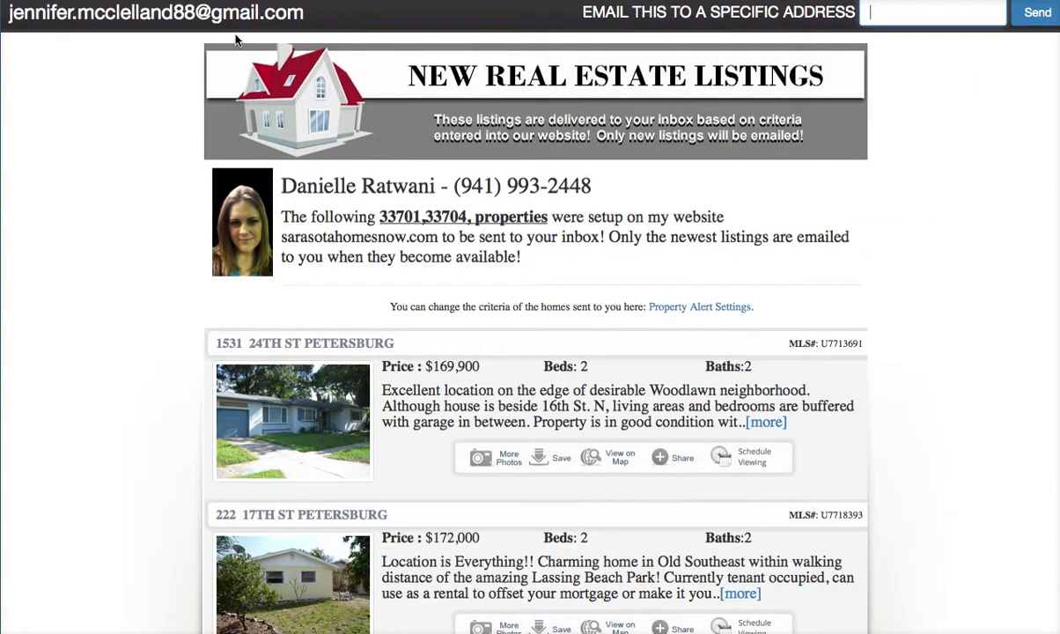
drag(304, 12, 10, 13)
key(ctrl+c)
click(872, 12)
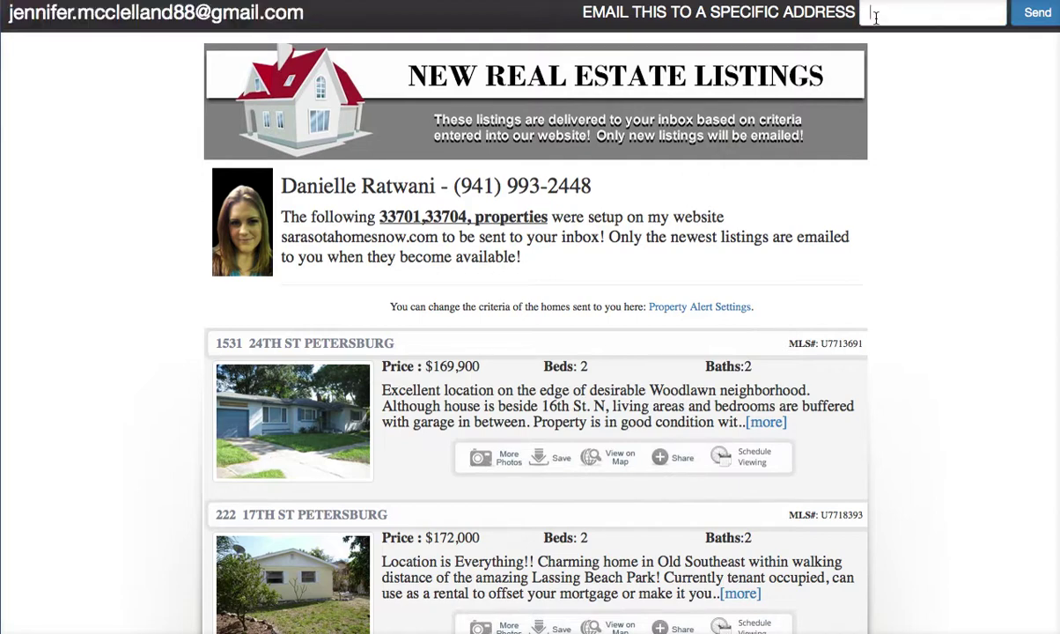
key(ctrl+v)
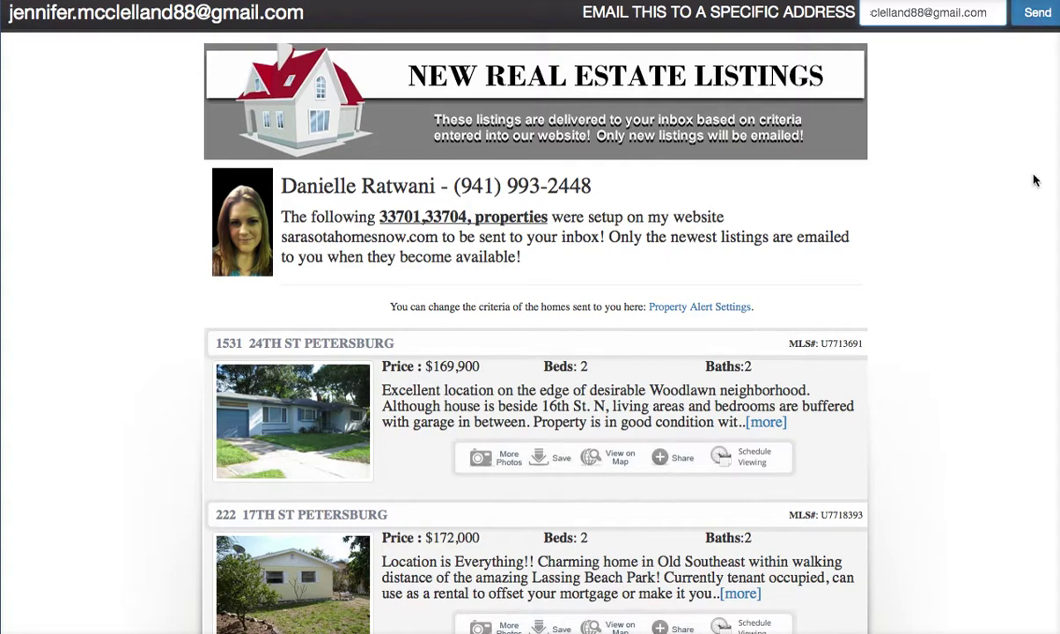
triple_click(959, 8)
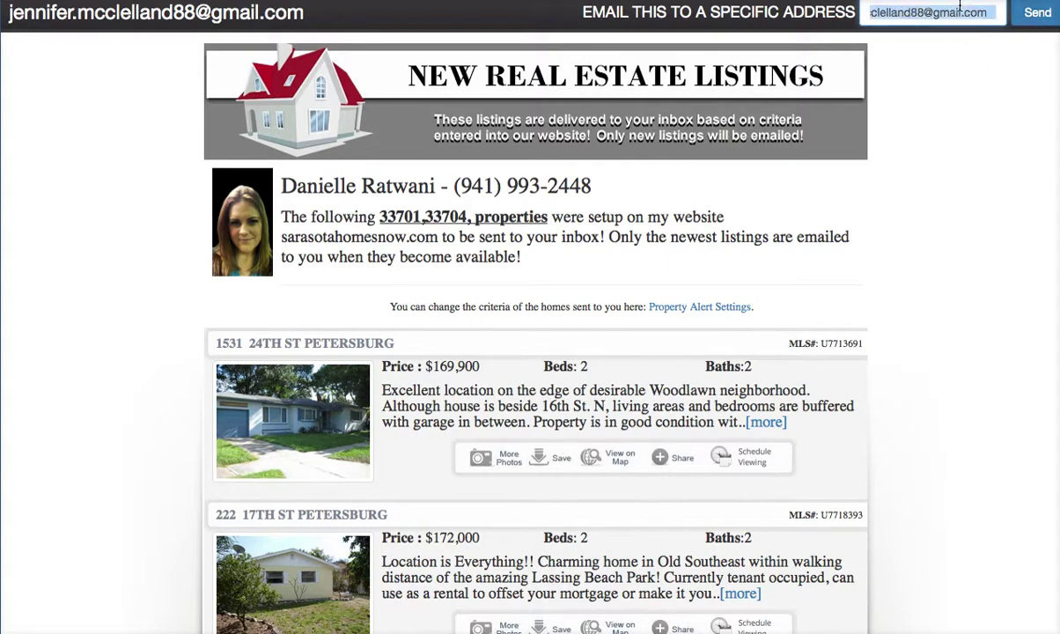
key(BackSpace)
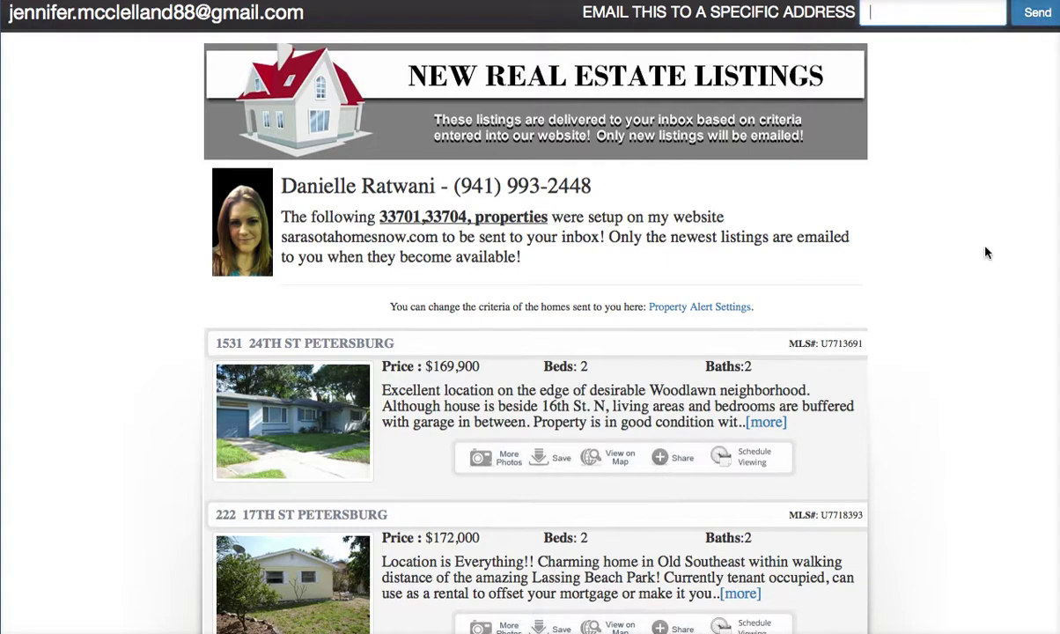
Scroll through the email preview's property listings to review them
scroll(977, 229, down, 8)
scroll(983, 274, up, 10)
scroll(911, 326, down, 3)
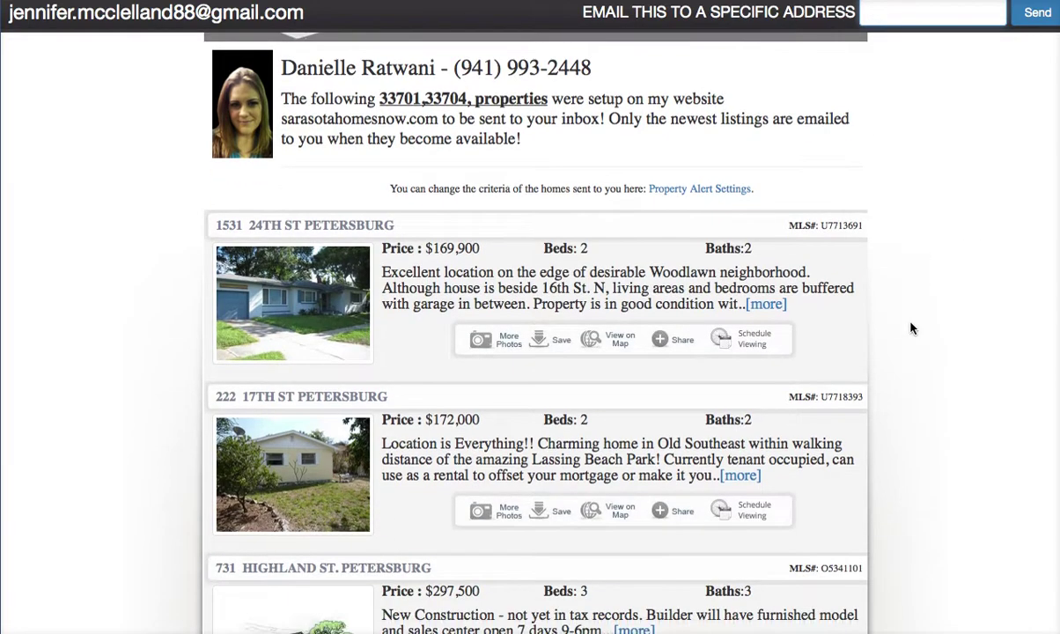
scroll(917, 319, down, 6)
scroll(916, 320, up, 9)
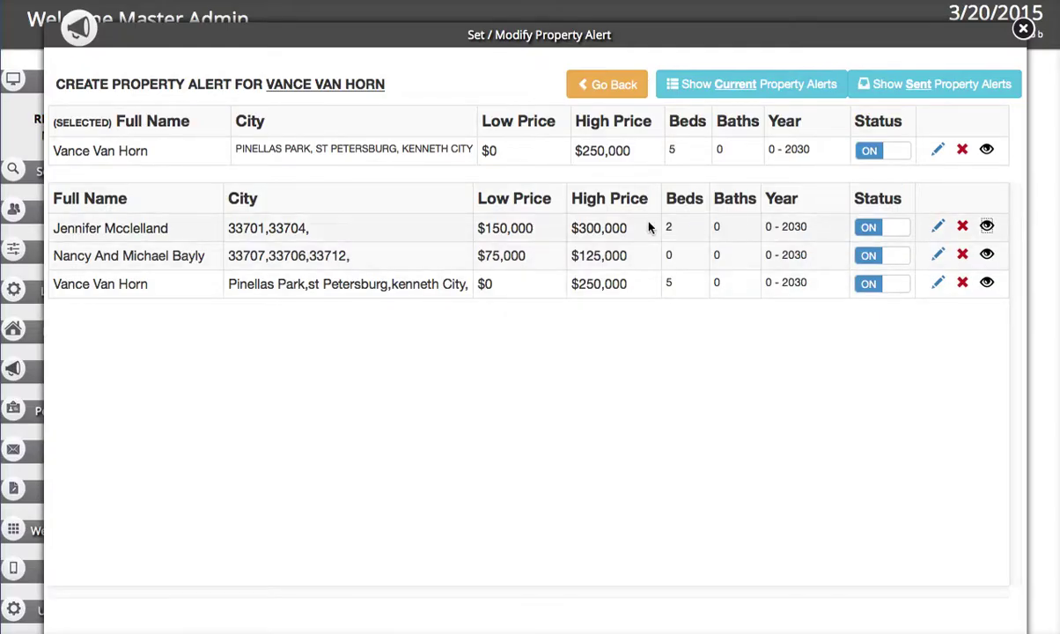
click(937, 227)
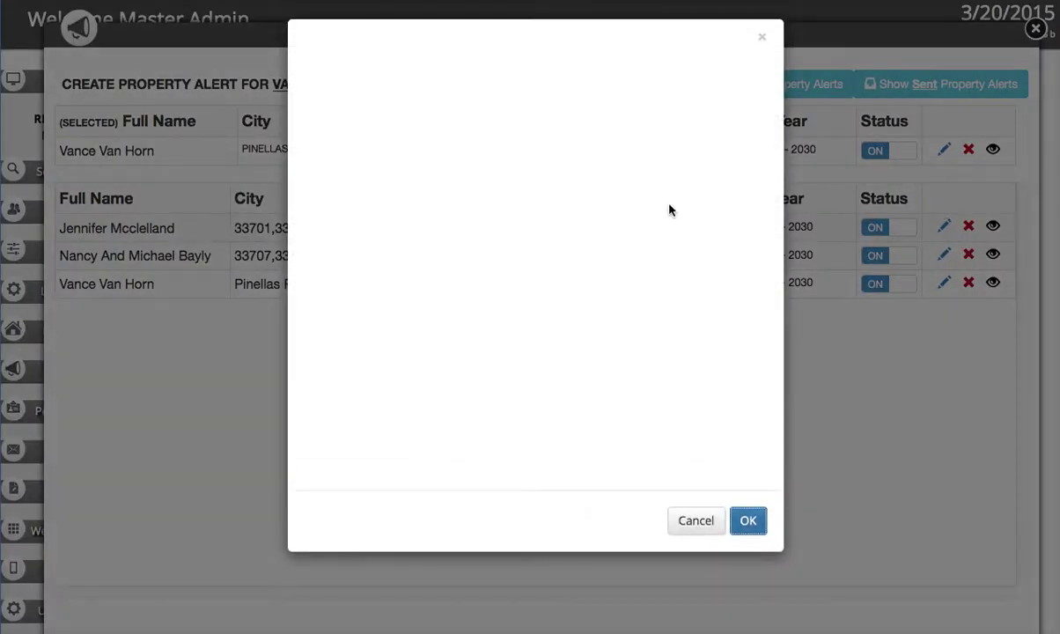
click(720, 525)
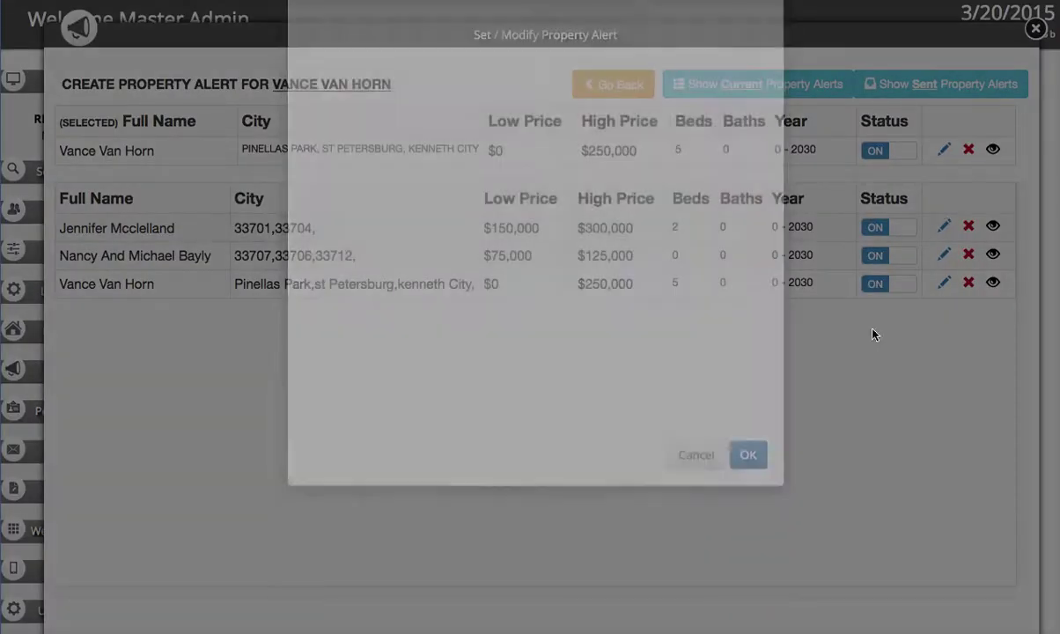
click(940, 227)
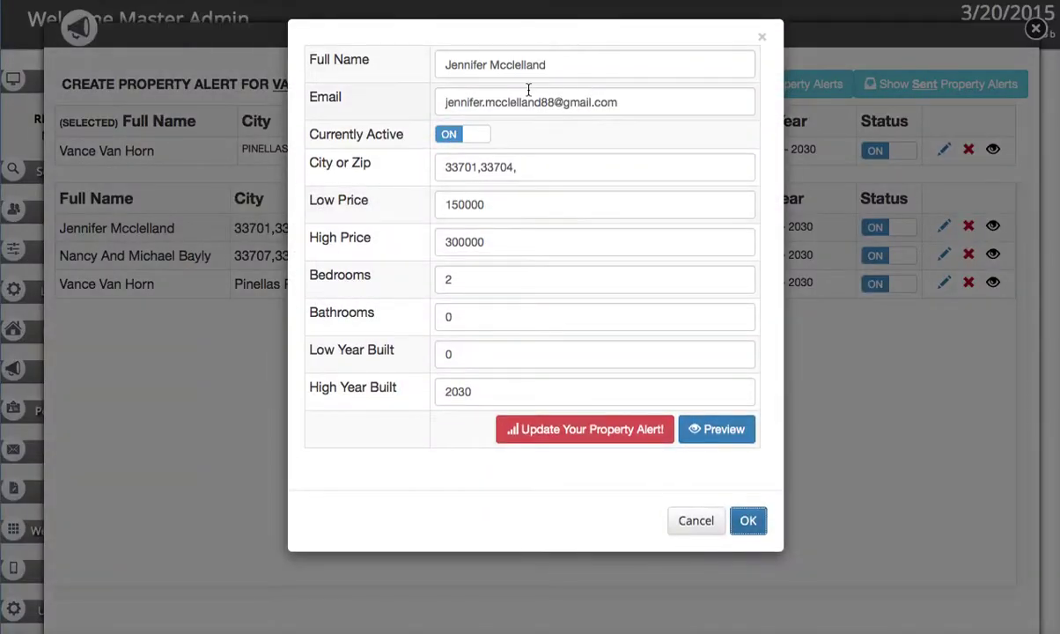
click(618, 107)
triple_click(476, 169)
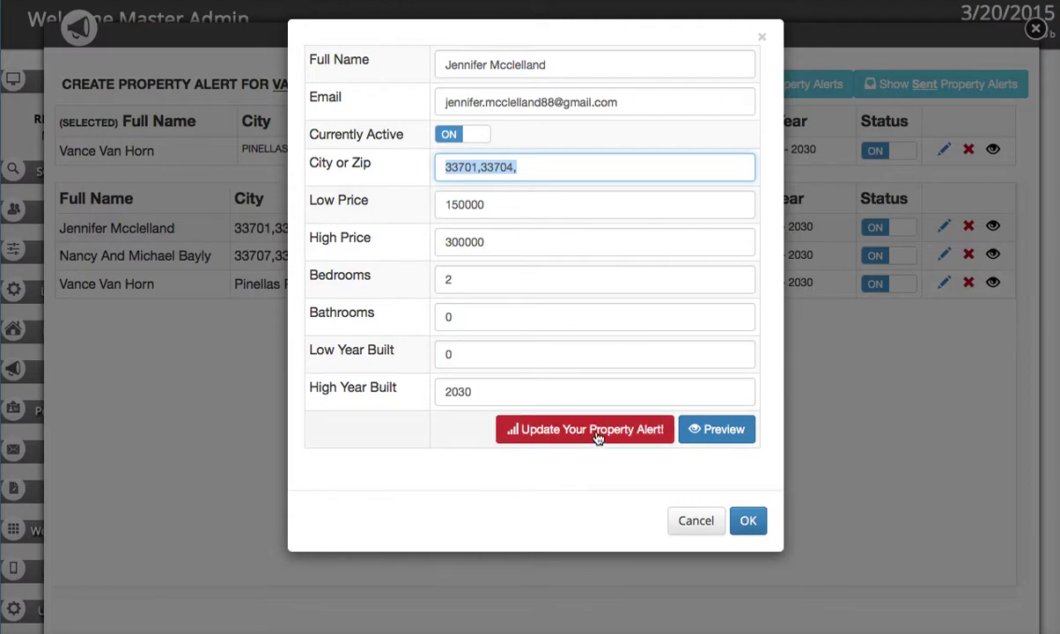
click(474, 136)
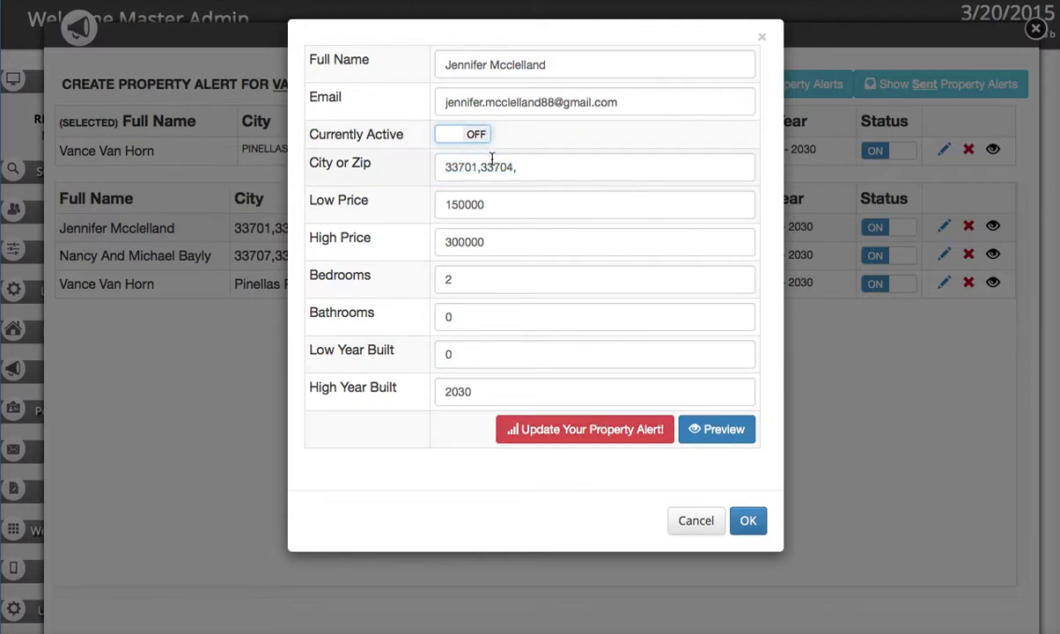
click(527, 168)
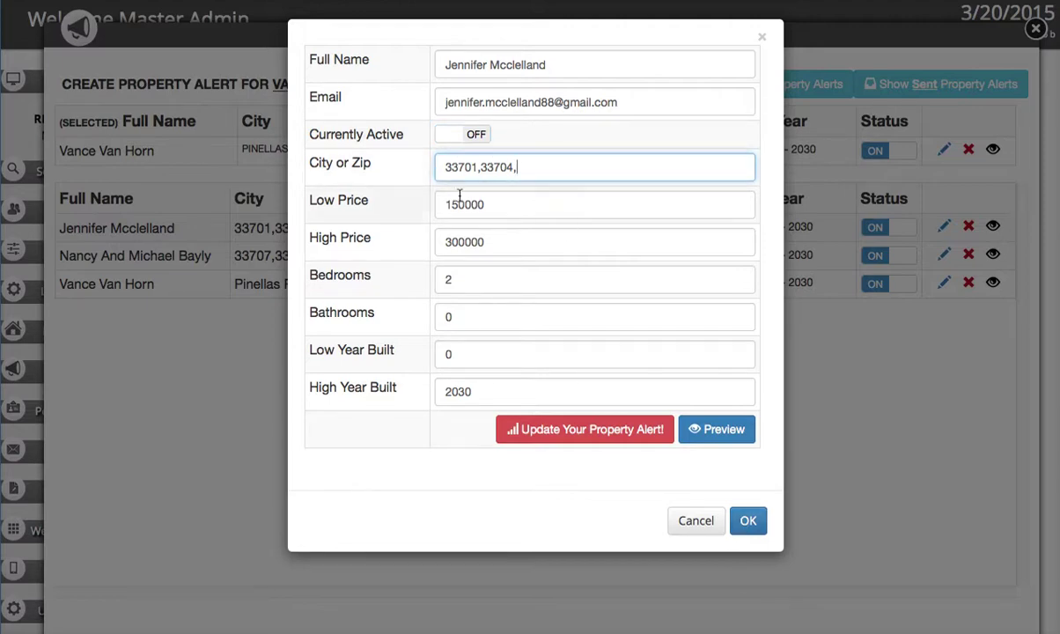
click(464, 139)
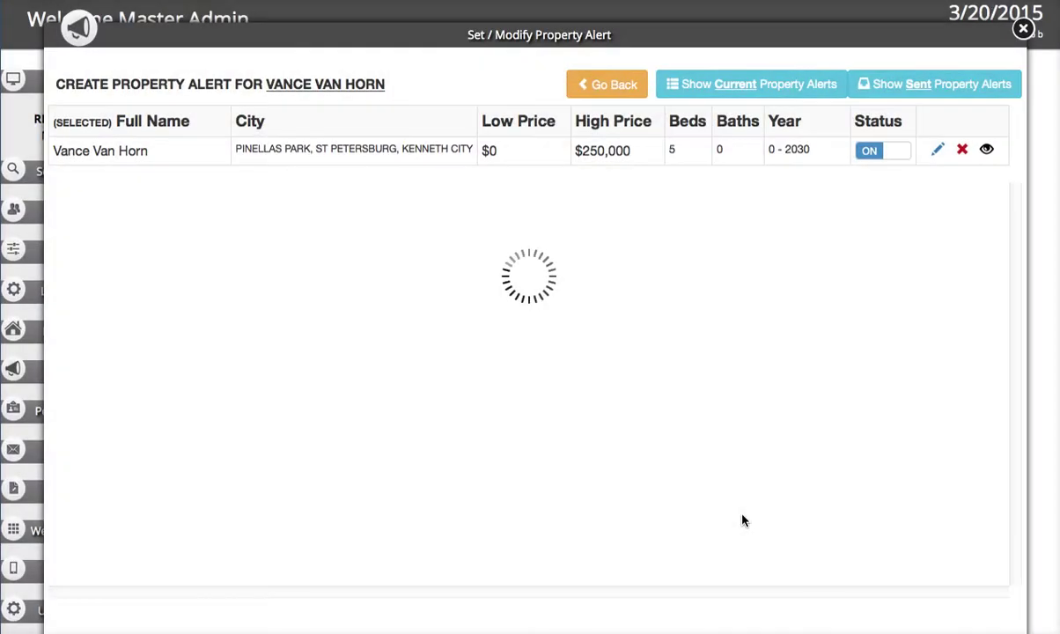